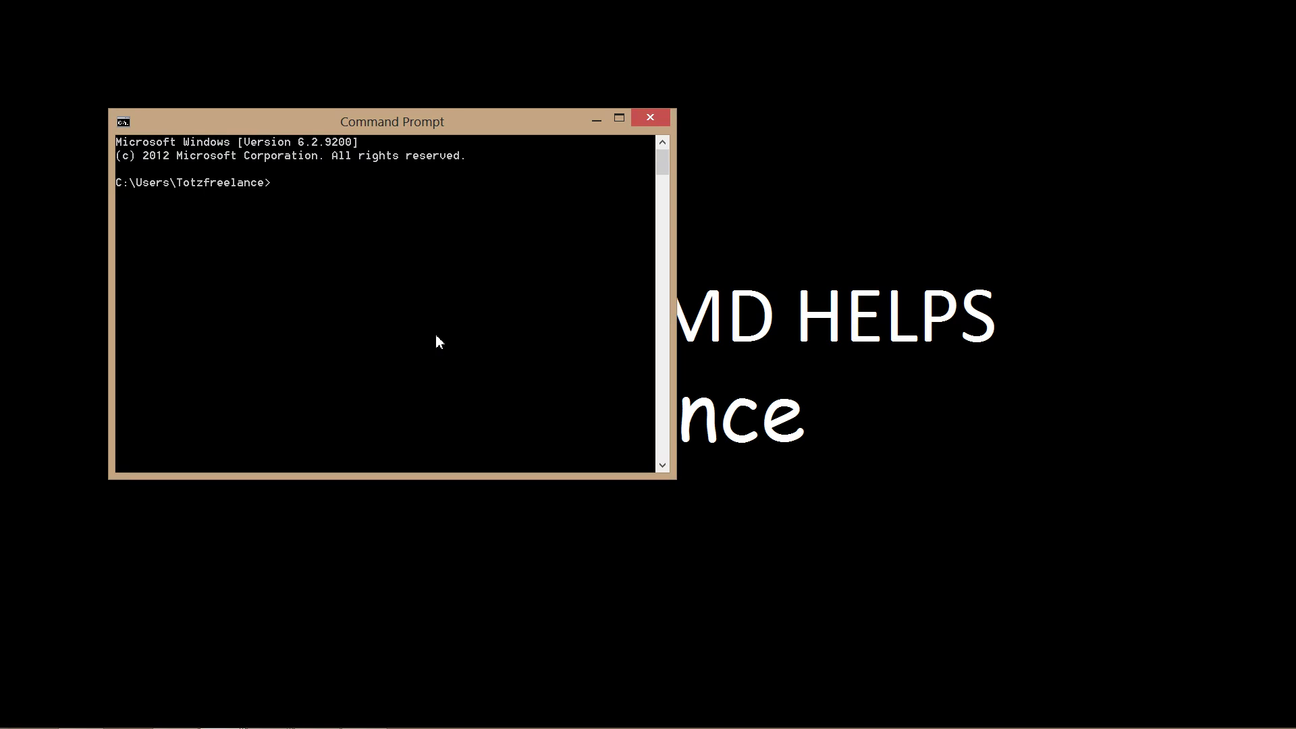
pyautogui.write('netsh')
pyautogui.write(' interface ')
pyautogui.write('c')
# Erase the unfinished 'set interface name=' rename command and retype 'netsh interface'.
pyautogui.press('BackSpace')
pyautogui.write('s')
pyautogui.write('et inter')
pyautogui.write('face')
pyautogui.write(' naem')
pyautogui.press('BackSpace')
pyautogui.write('me=')
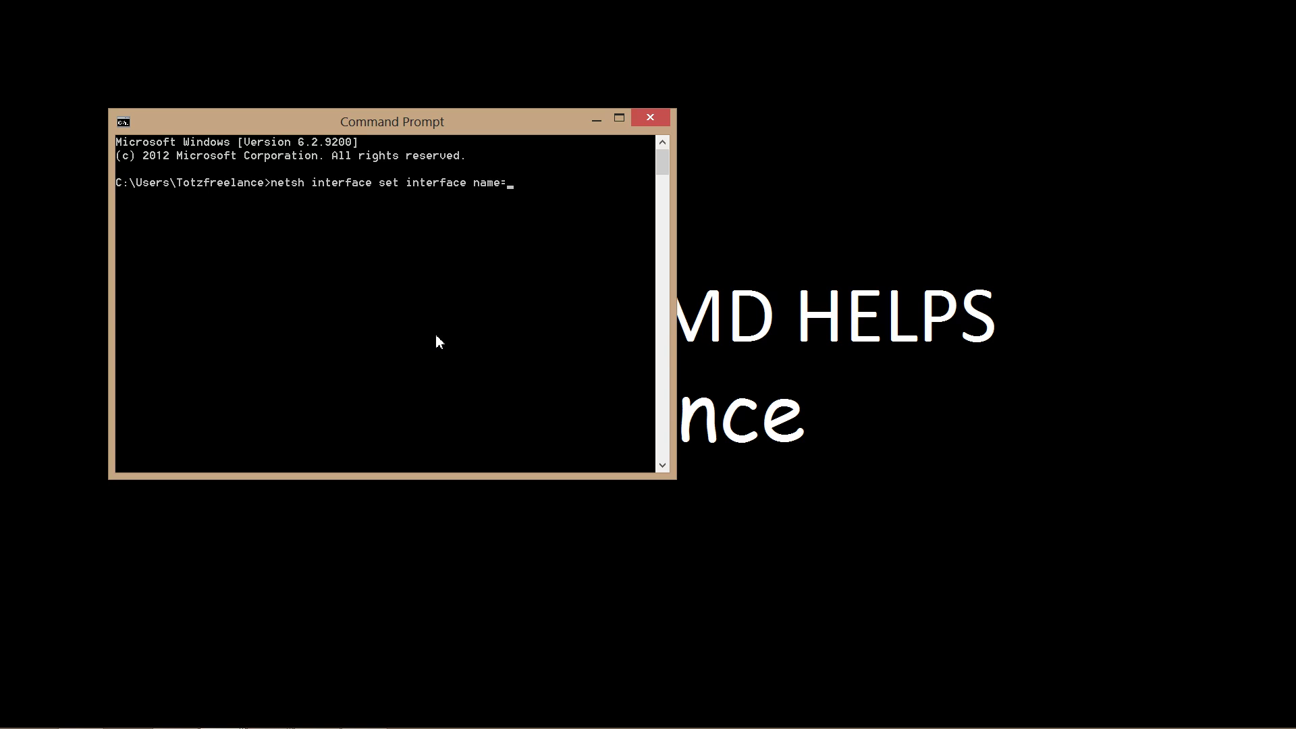
pyautogui.press('BackSpace')
pyautogui.press('BackSpace')
pyautogui.press('BackSpace')
pyautogui.press('BackSpace')
pyautogui.press('BackSpace')
pyautogui.press('BackSpace')
pyautogui.press('BackSpace')
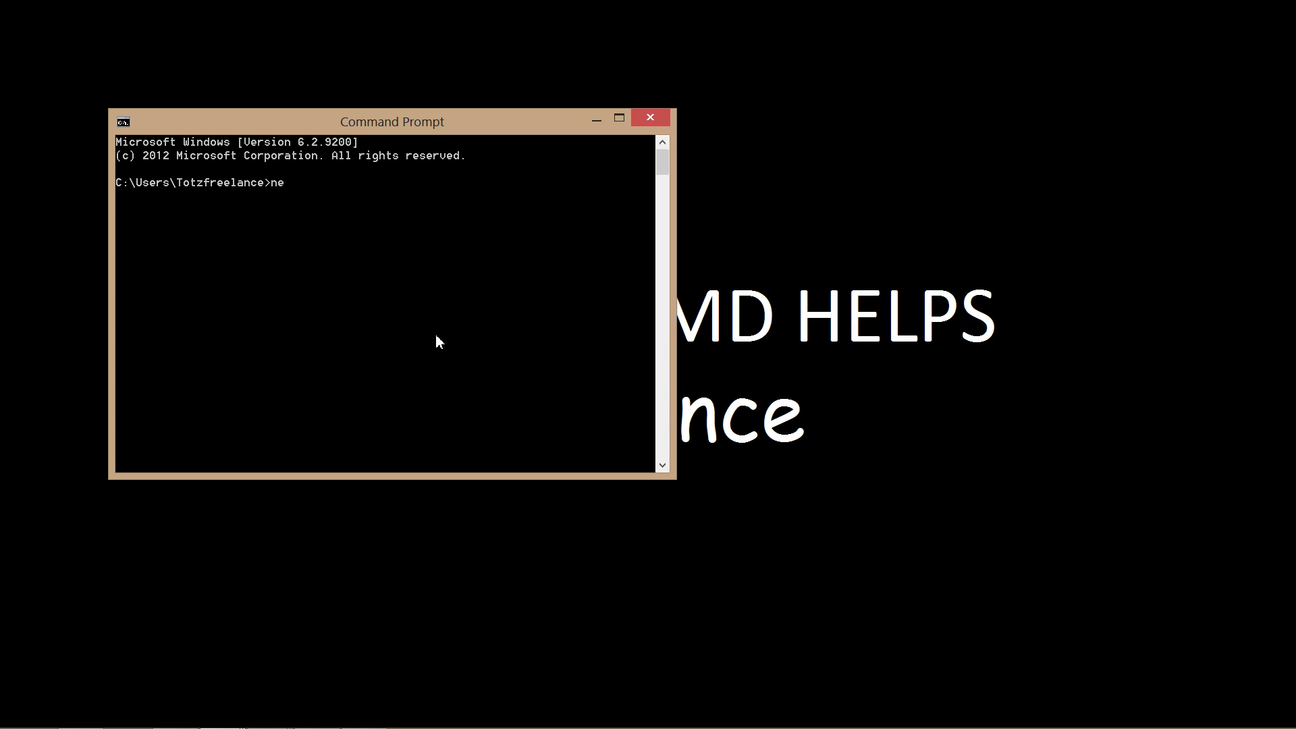
pyautogui.press('BackSpace')
pyautogui.press('BackSpace')
pyautogui.write('net')
pyautogui.write('sh itn')
pyautogui.press('BackSpace')
pyautogui.write('n')
pyautogui.press('BackSpace')
pyautogui.press('BackSpace')
pyautogui.write('nterface')
pyautogui.write(' show interface')
# List the network interfaces and copy the name 'Local Area Connection 3' from the output.
pyautogui.press('Return')
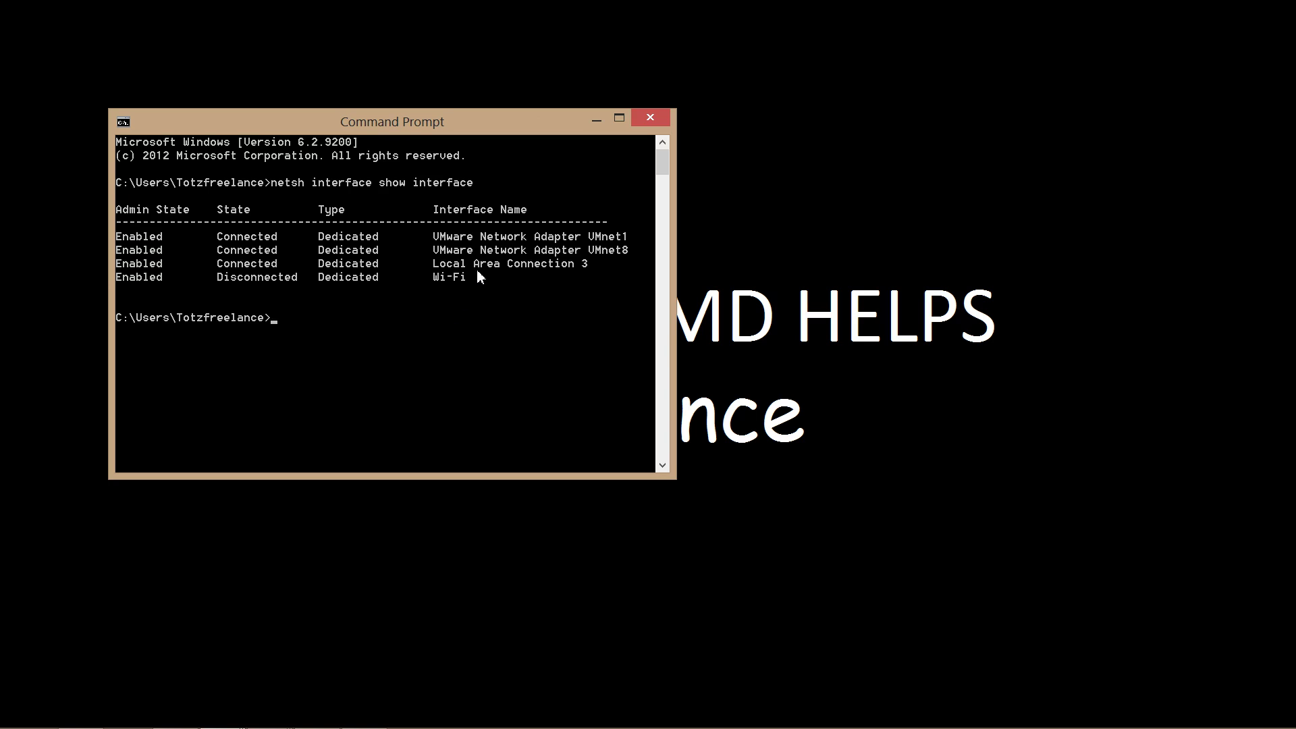
pyautogui.rightClick(350, 267)
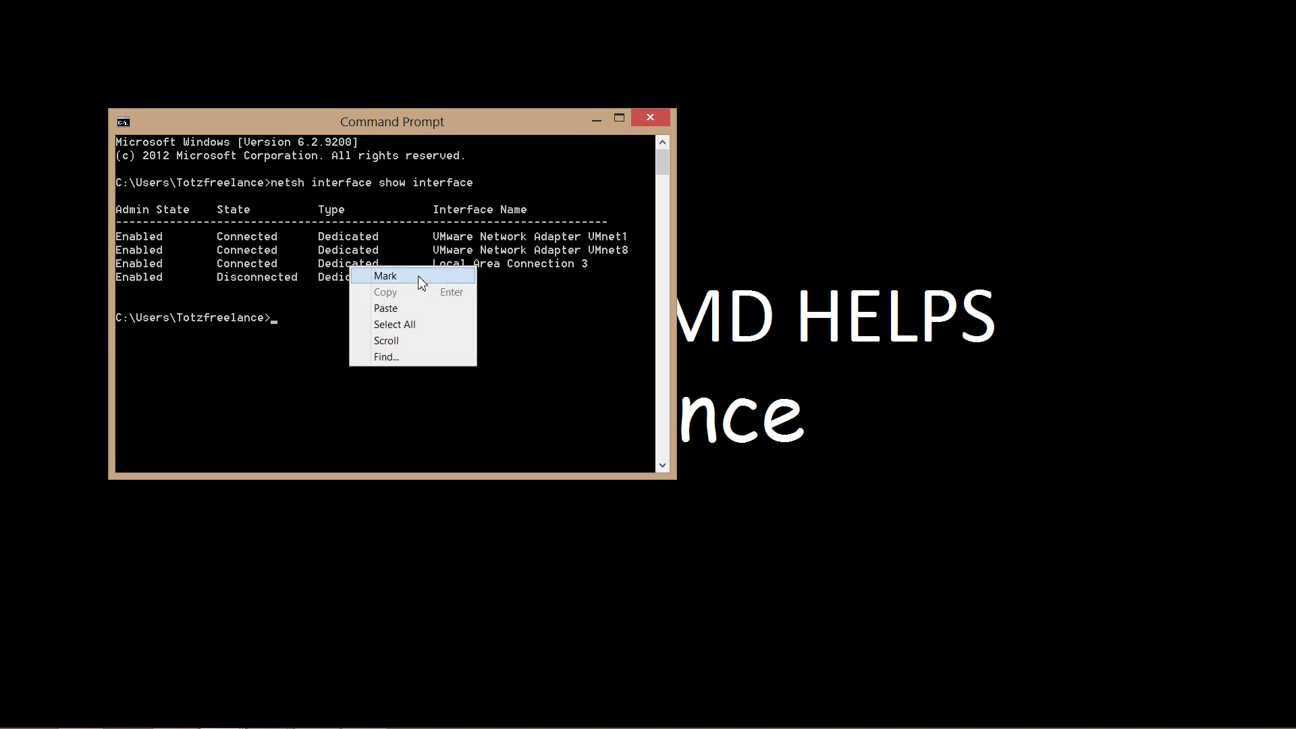
pyautogui.click(421, 282)
pyautogui.moveTo(435, 265); pyautogui.dragTo(581, 271)
pyautogui.click(464, 265)
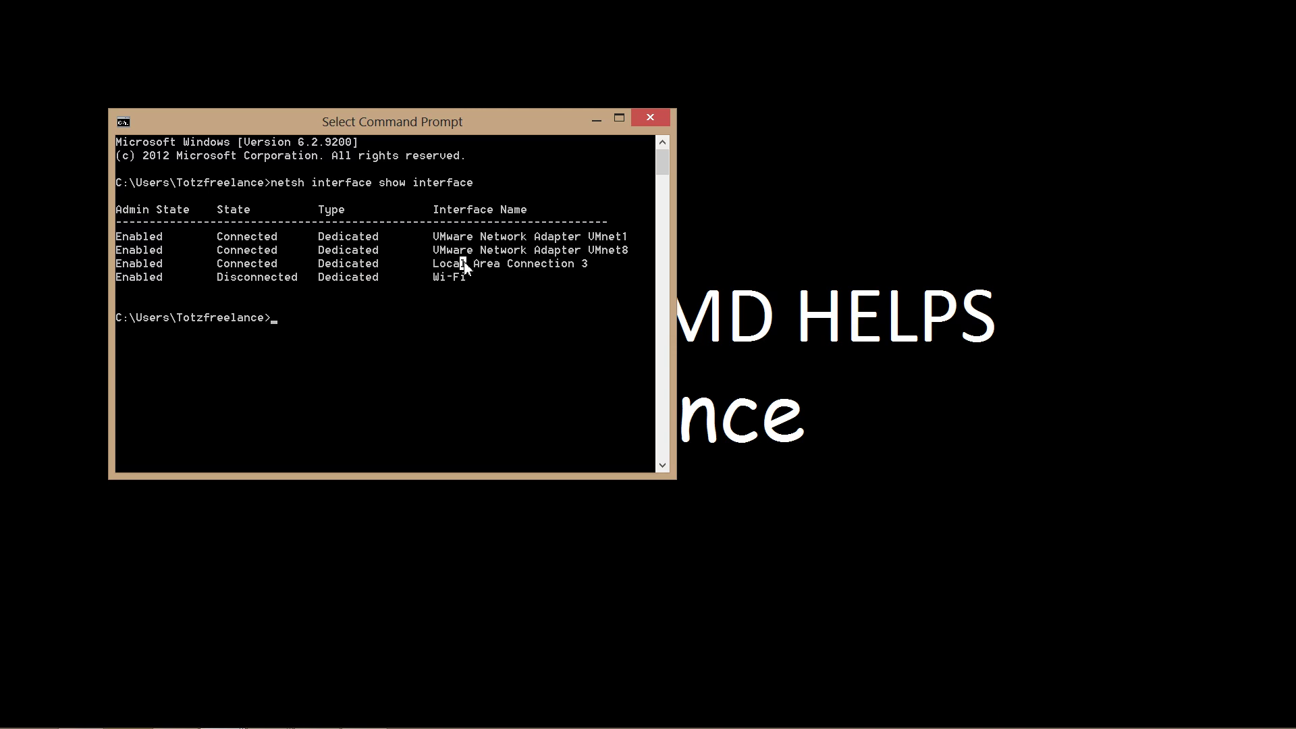
pyautogui.moveTo(438, 272)
pyautogui.mouseDown()
pyautogui.moveTo(541, 284)
pyautogui.moveTo(588, 268)
pyautogui.mouseUp()
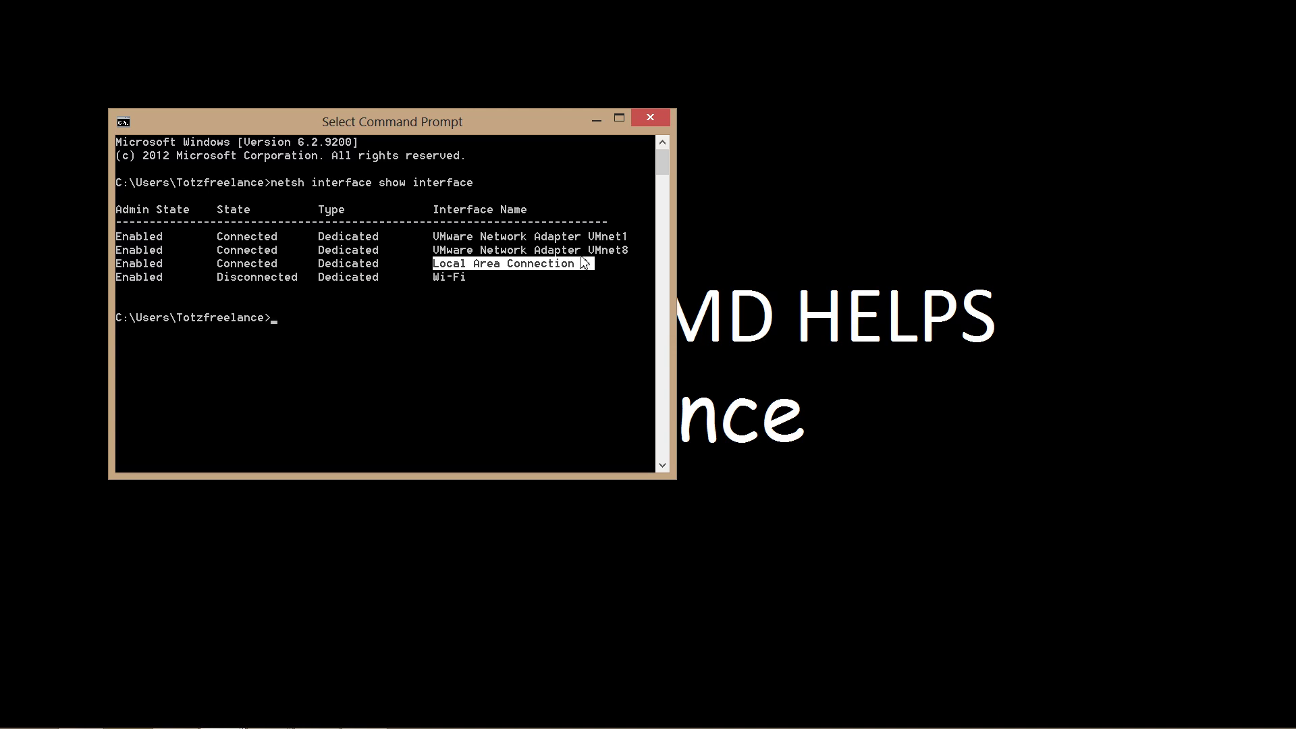
pyautogui.rightClick(582, 266)
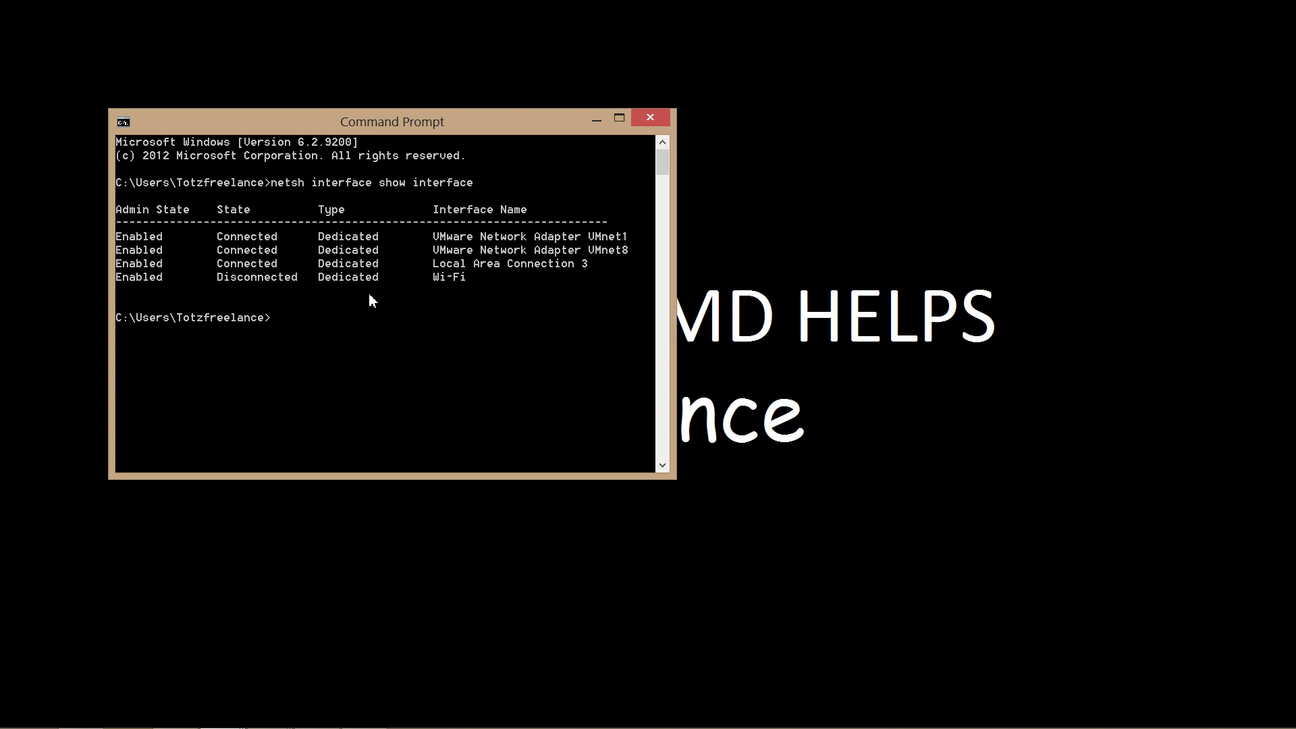
pyautogui.write('netsh')
pyautogui.write(' inter')
# Enter netsh interface set interface name="Local Area Connection 3" newname="LAN 3", pasting the name.
pyautogui.press('BackSpace')
pyautogui.write('nfi')
pyautogui.write('g')
pyautogui.press('BackSpace')
pyautogui.press('BackSpace')
pyautogui.press('BackSpace')
pyautogui.write('interfac')
pyautogui.write('e name')
pyautogui.press('BackSpace')
pyautogui.write('=')
pyautogui.rightClick(526, 321)
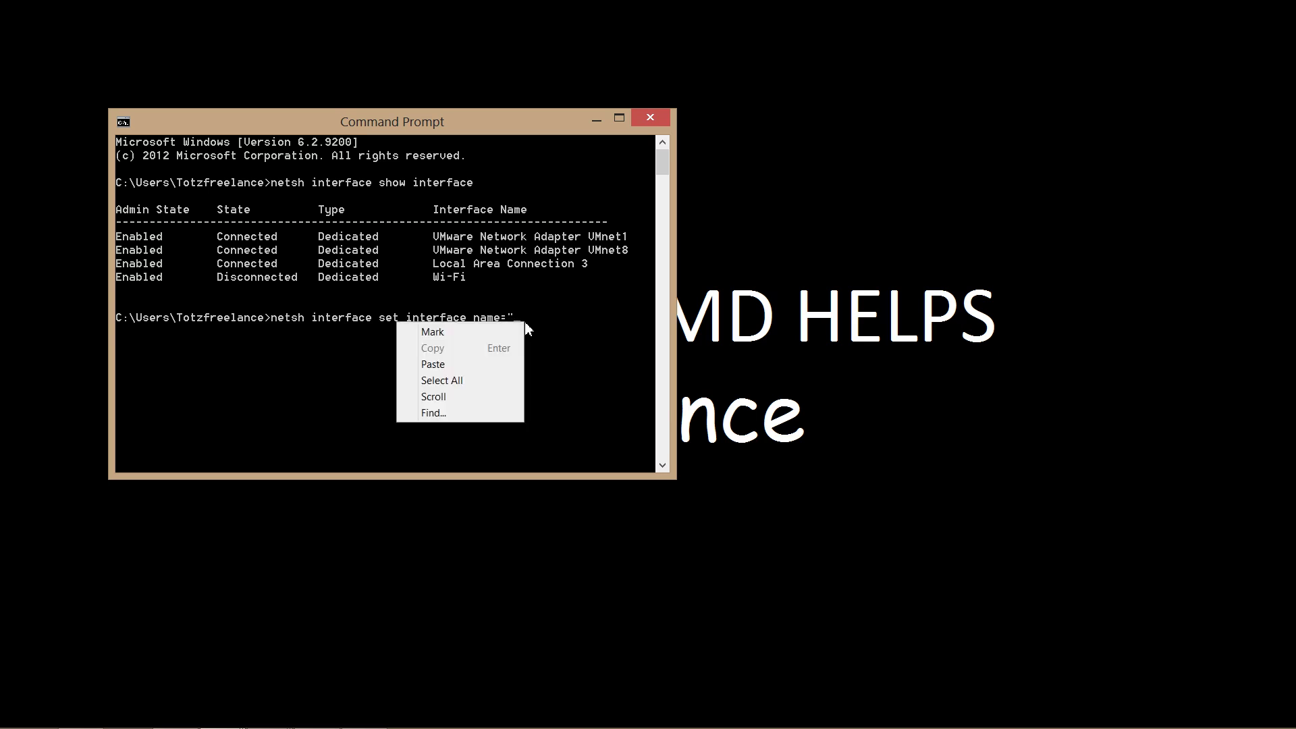
pyautogui.click(492, 363)
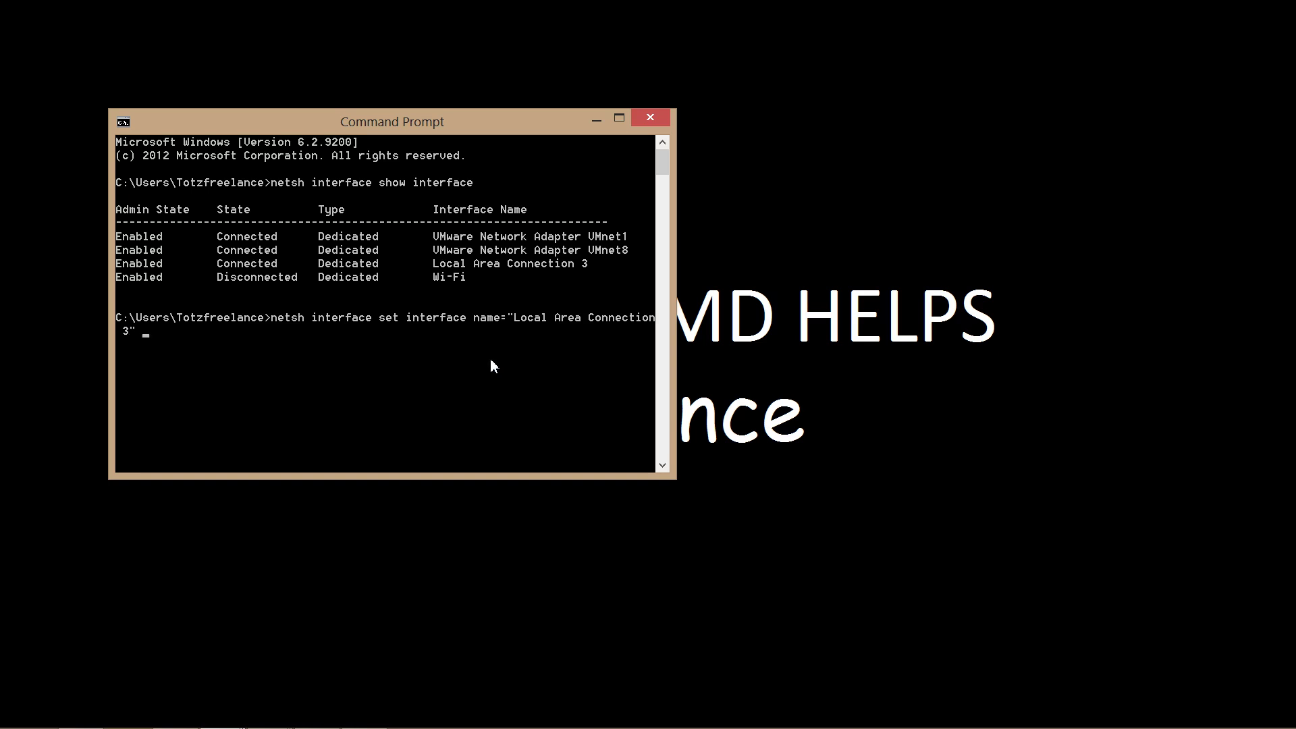
pyautogui.write('newname="')
pyautogui.write('L')
pyautogui.write('AN 3"')
# Run the rename to 'LAN 3', then rerun netsh interface show interface to list interfaces.
pyautogui.press('Return')
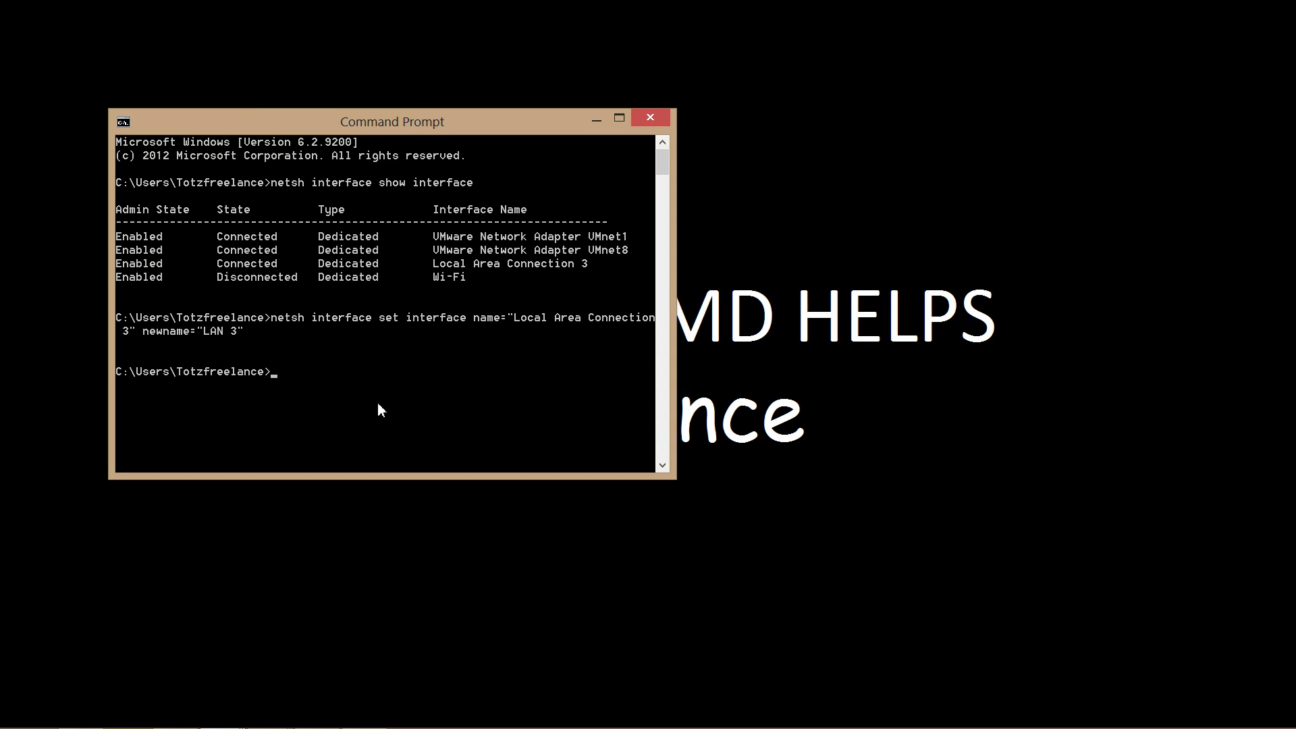
pyautogui.write('netsh interface sho')
pyautogui.write('w inter')
pyautogui.write('face')
pyautogui.press('Return')
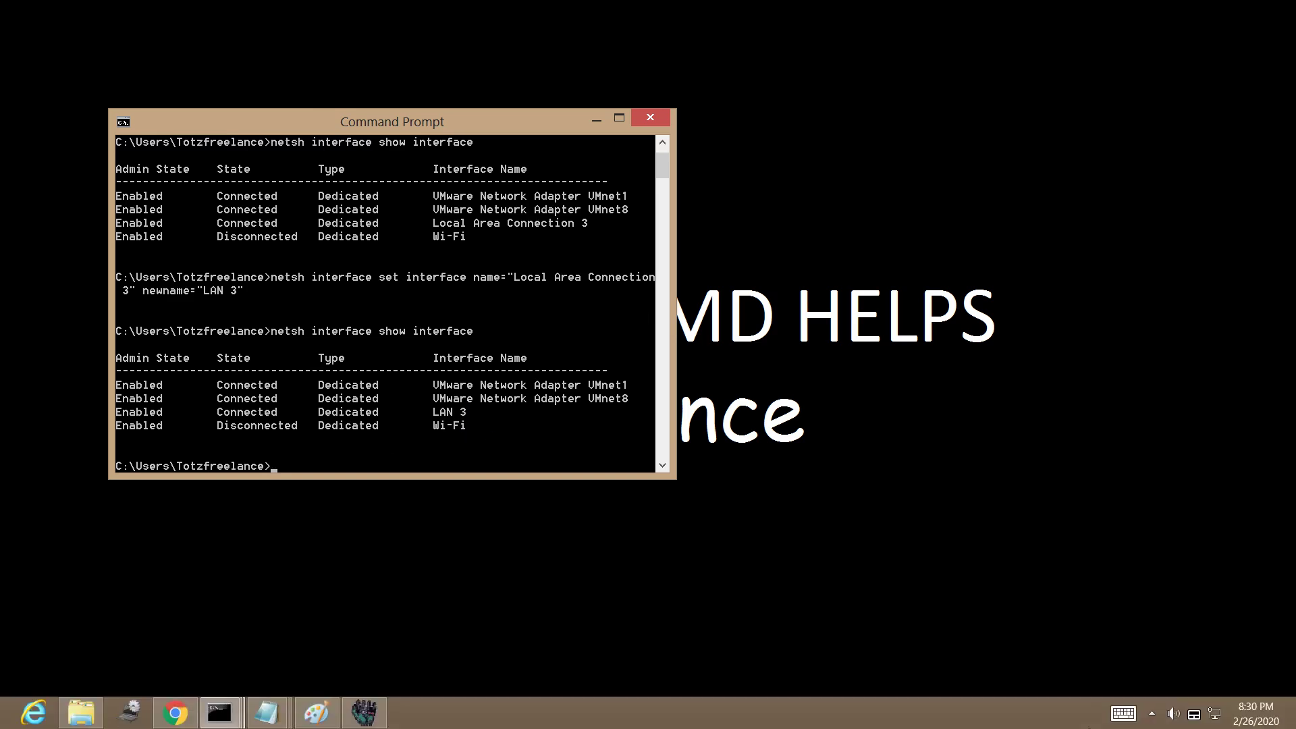
# Open the Network and Sharing Center from the network tray icon.
pyautogui.rightClick(1216, 715)
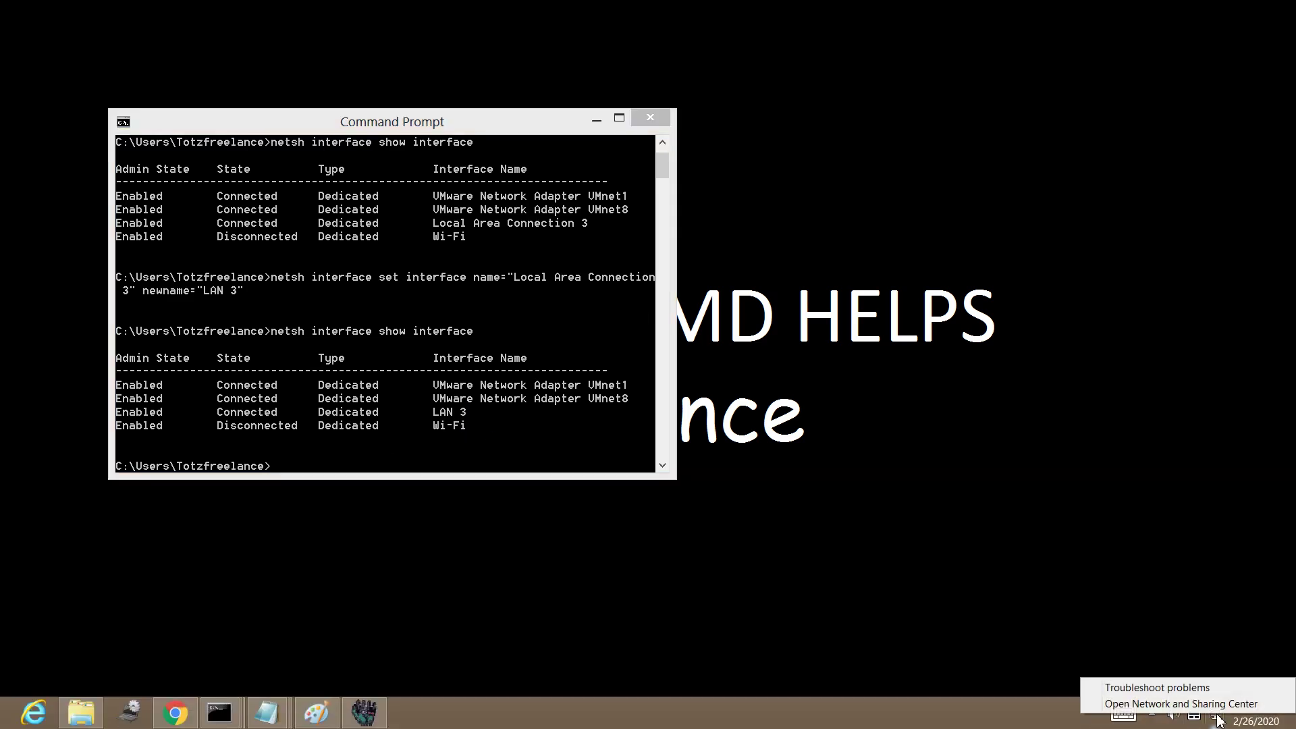
pyautogui.click(1166, 547)
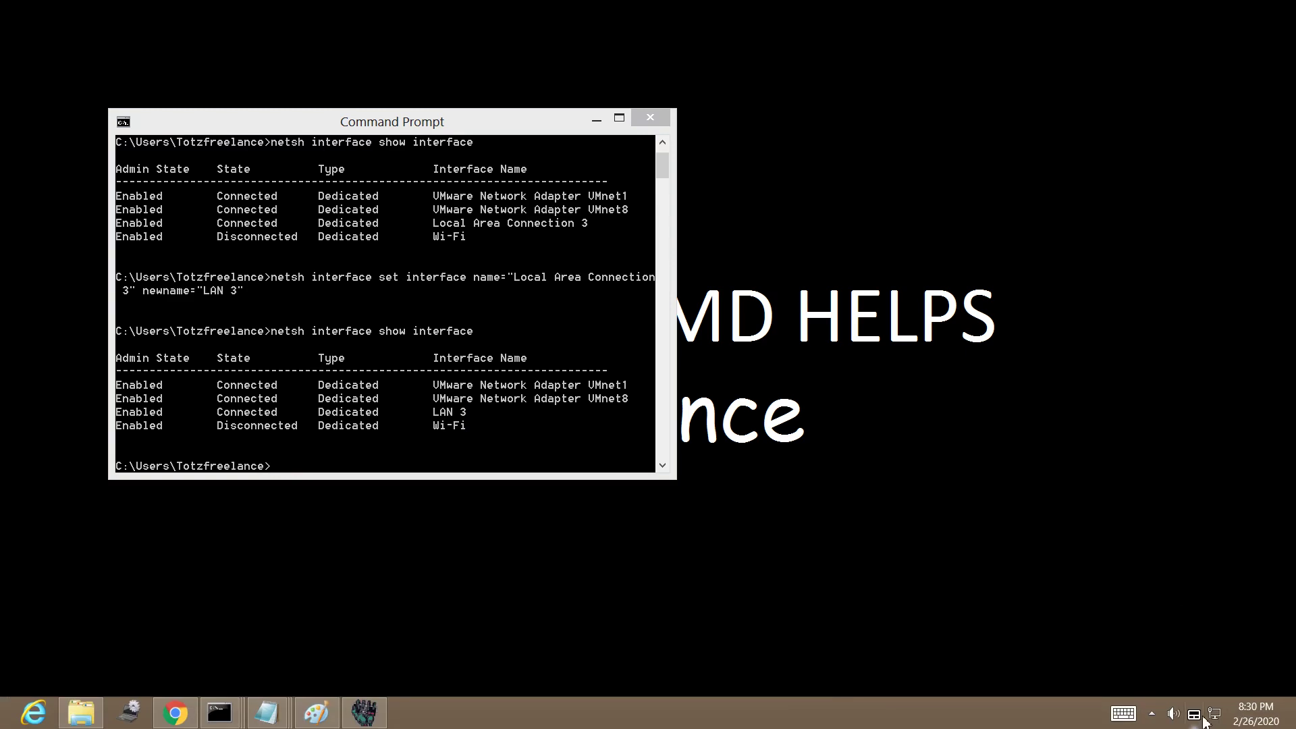
pyautogui.rightClick(1216, 715)
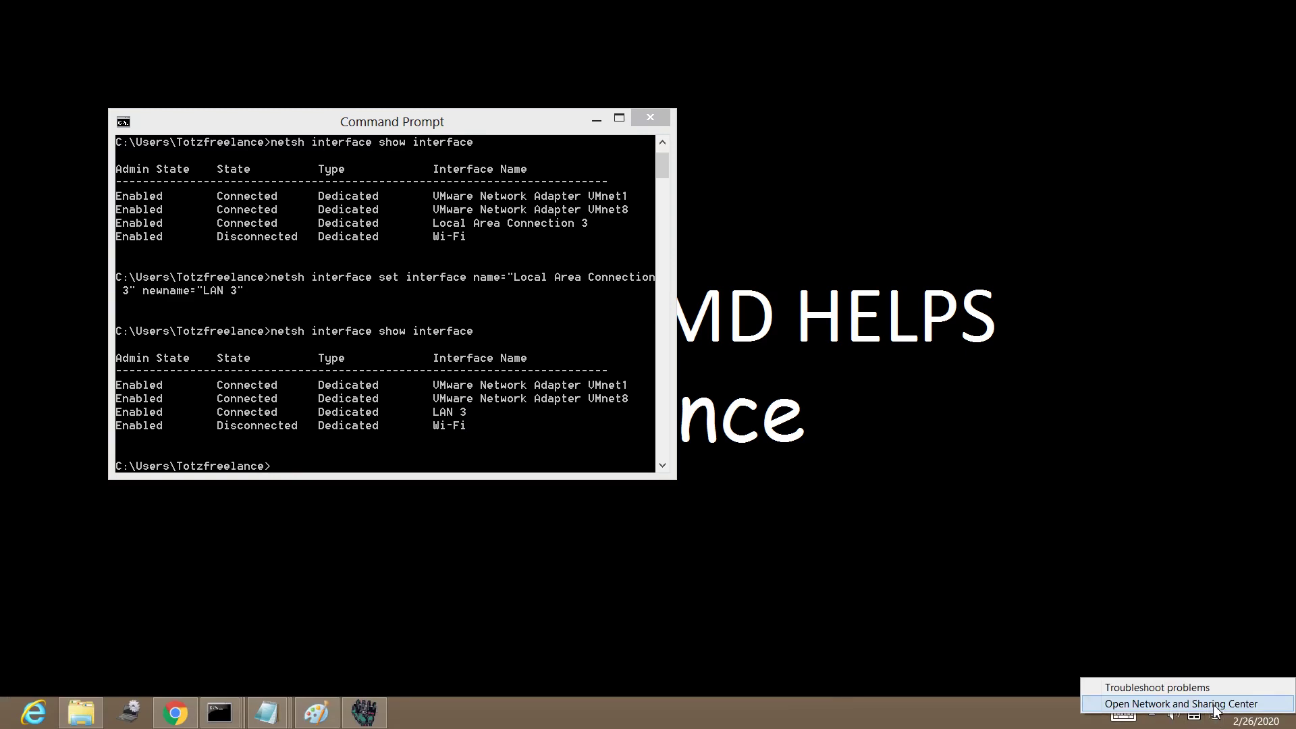
pyautogui.click(1216, 705)
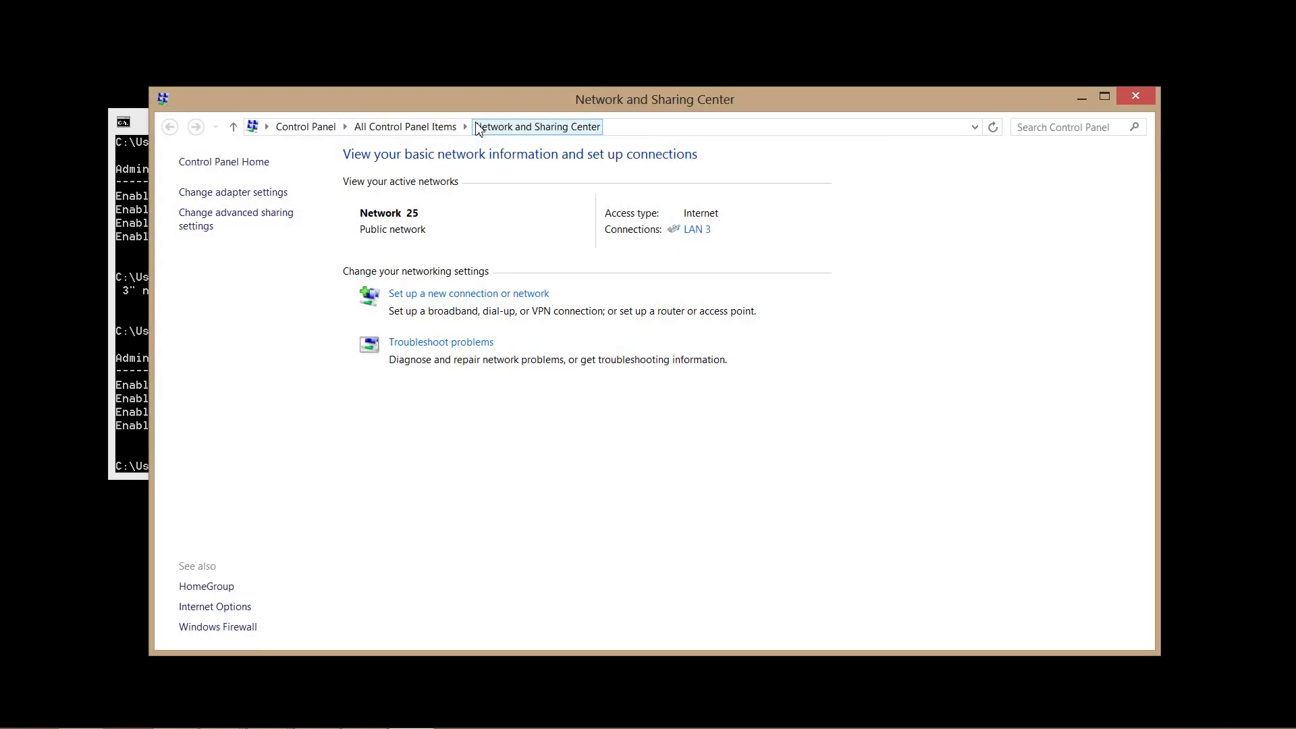
# Open the adapter list, select the LAN 3 adapter, and return to Command Prompt.
pyautogui.click(256, 201)
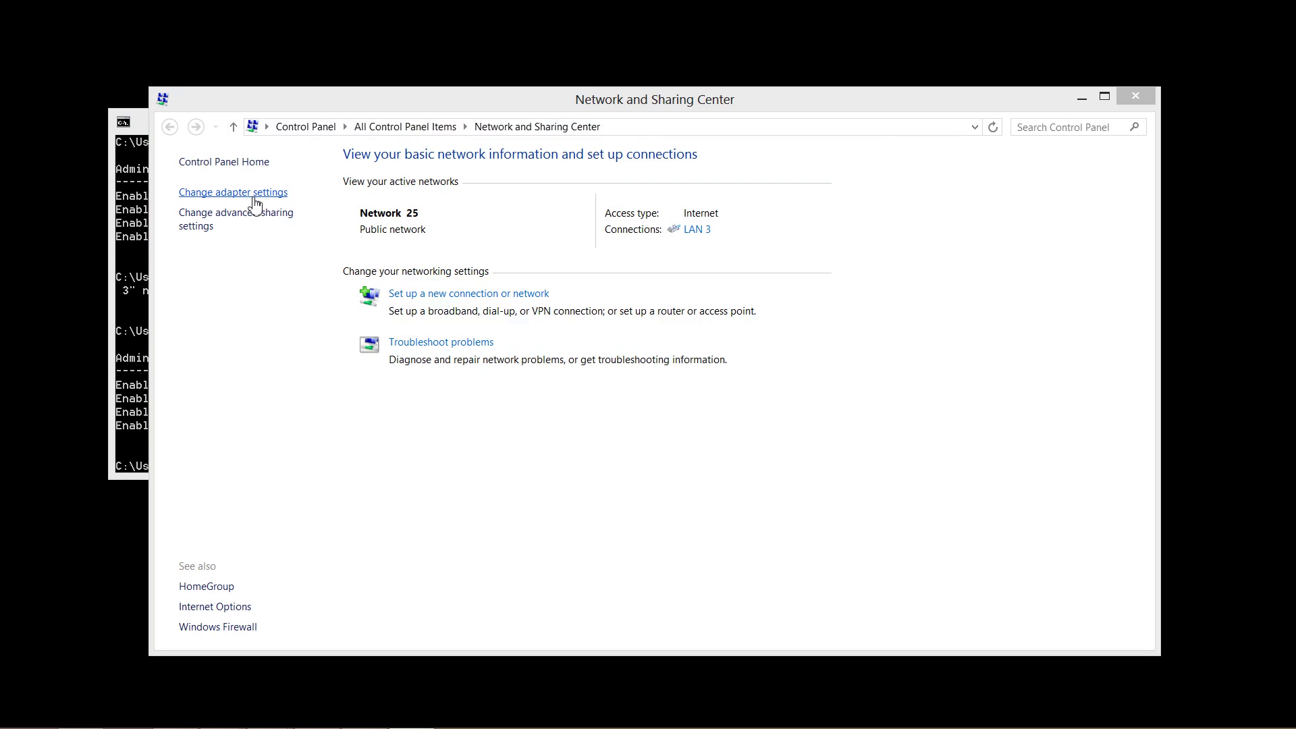
pyautogui.click(256, 193)
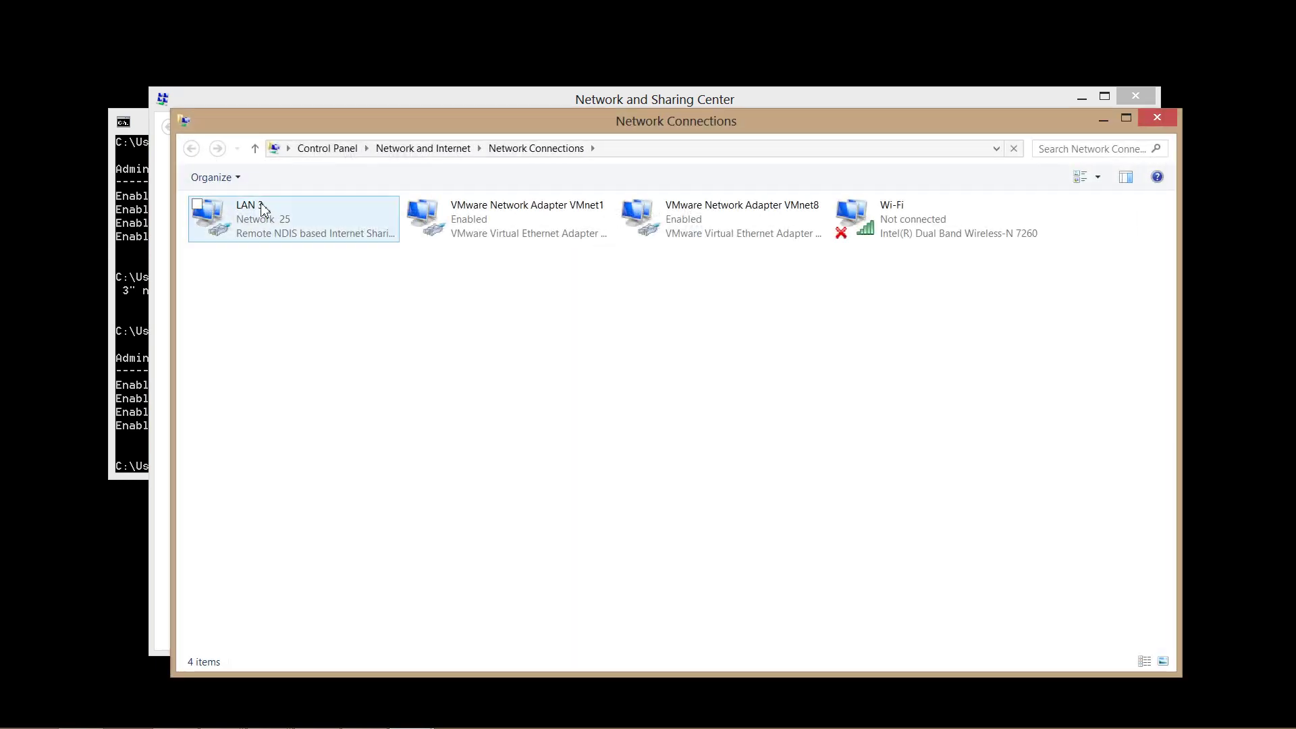
pyautogui.click(251, 220)
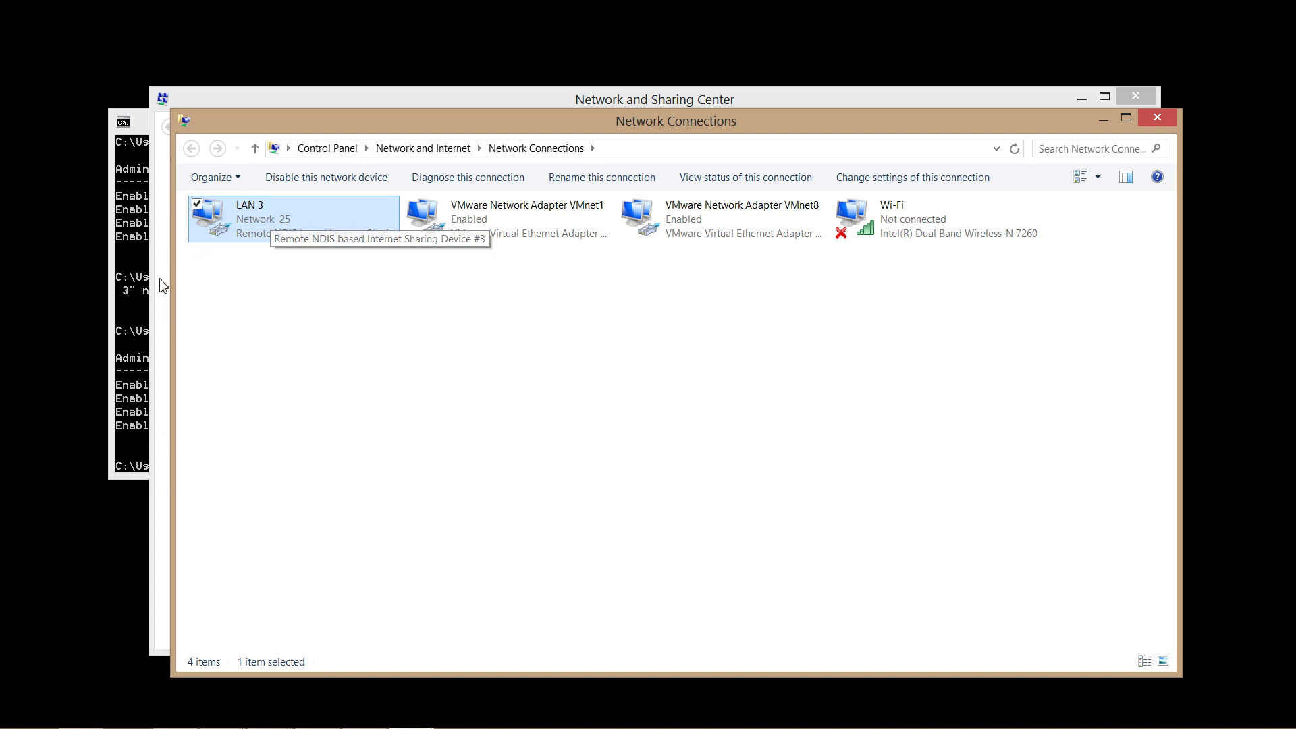
pyautogui.click(139, 314)
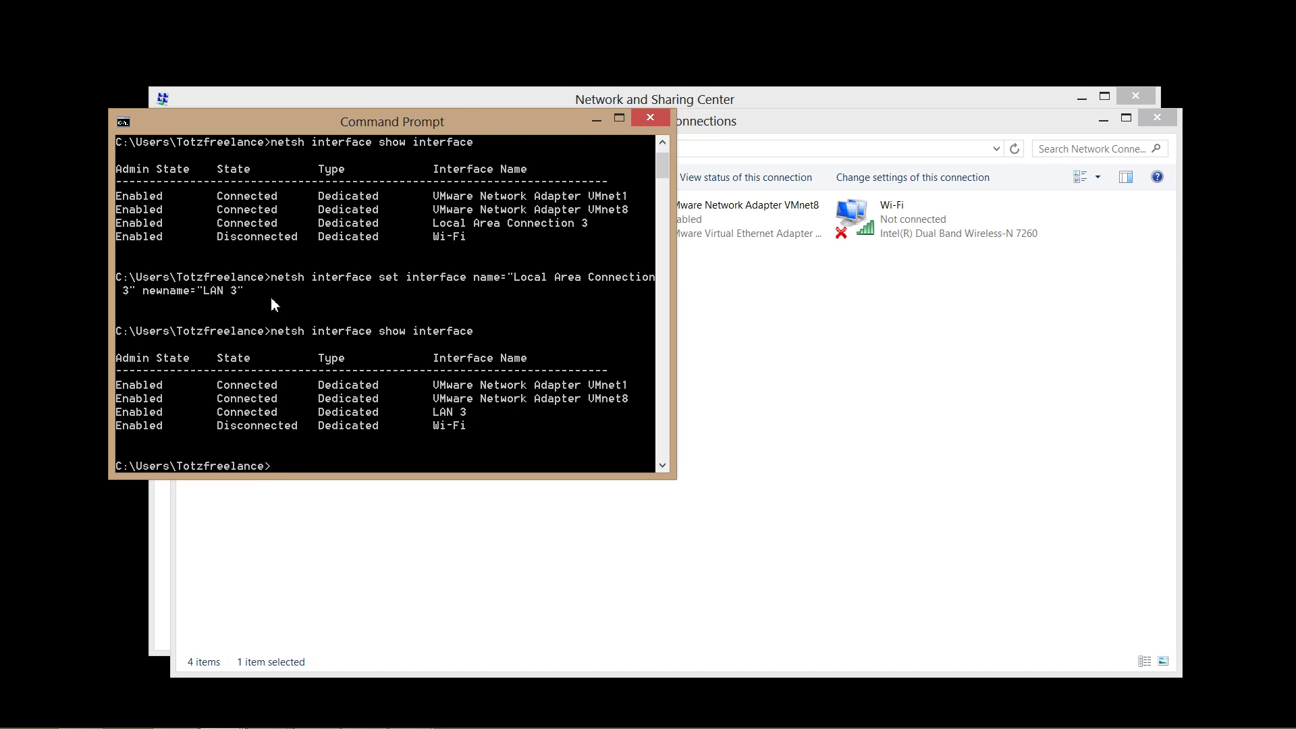
# Add blank lines and rerun netsh interface show interface, confirming the adapter is LAN 3.
pyautogui.press('Return')
pyautogui.press('Return')
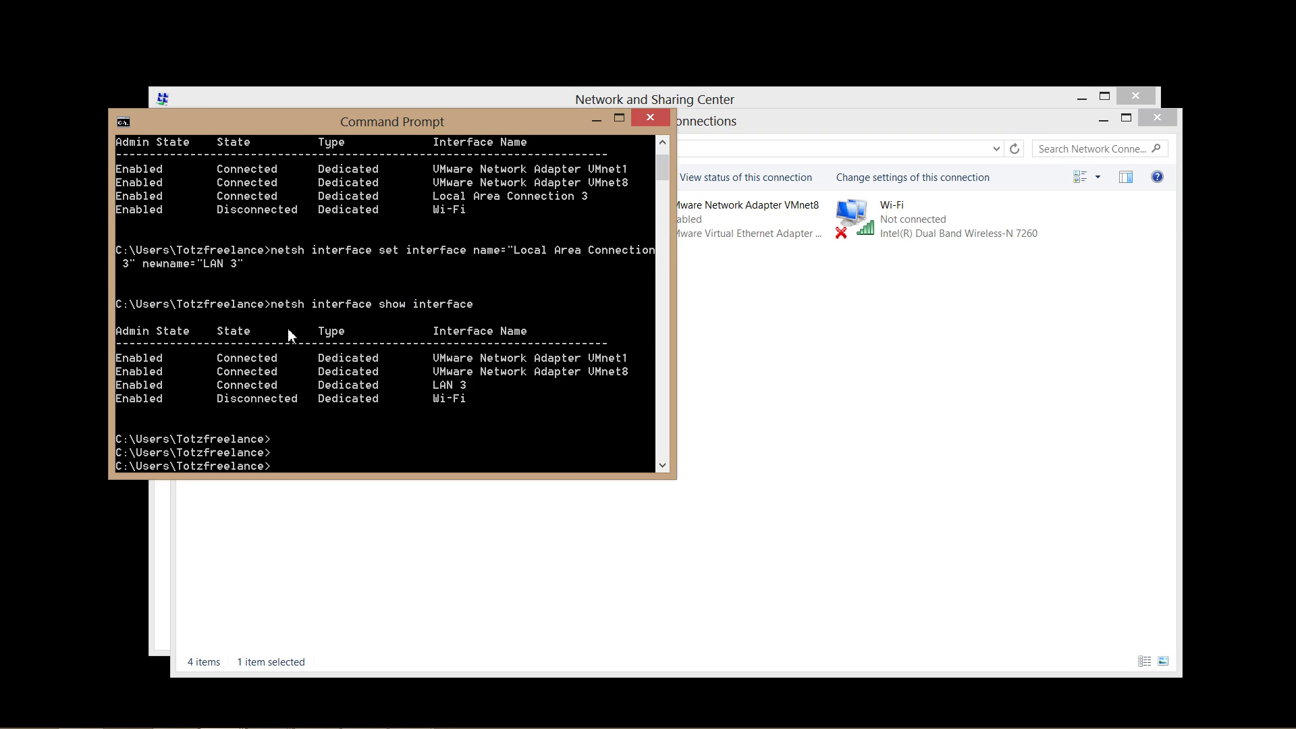
pyautogui.write('netsh')
pyautogui.write(' interface')
pyautogui.press('BackSpace')
pyautogui.write('show interf')
pyautogui.write('ace')
pyautogui.press('Return')
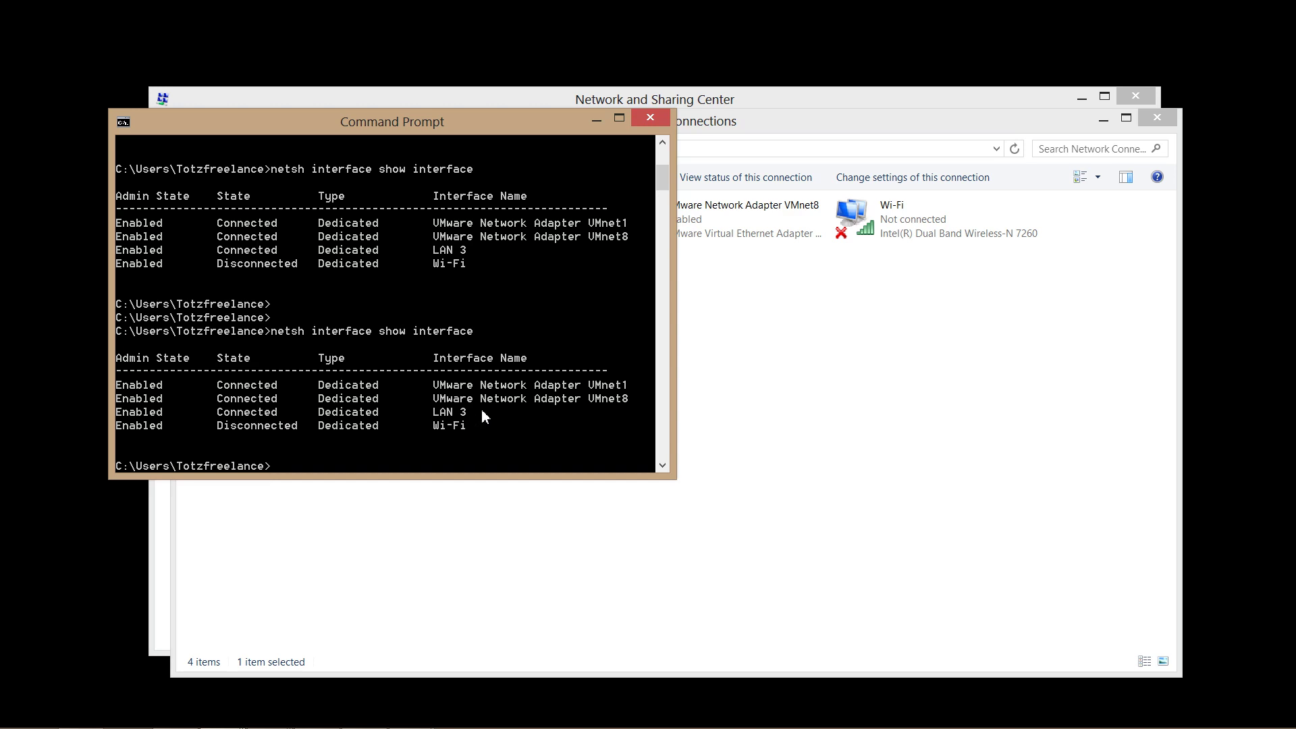
pyautogui.write('netsh ')
pyautogui.write('i')
pyautogui.write('nterface ')
pyautogui.write('set interface')
pyautogui.write(' name="')
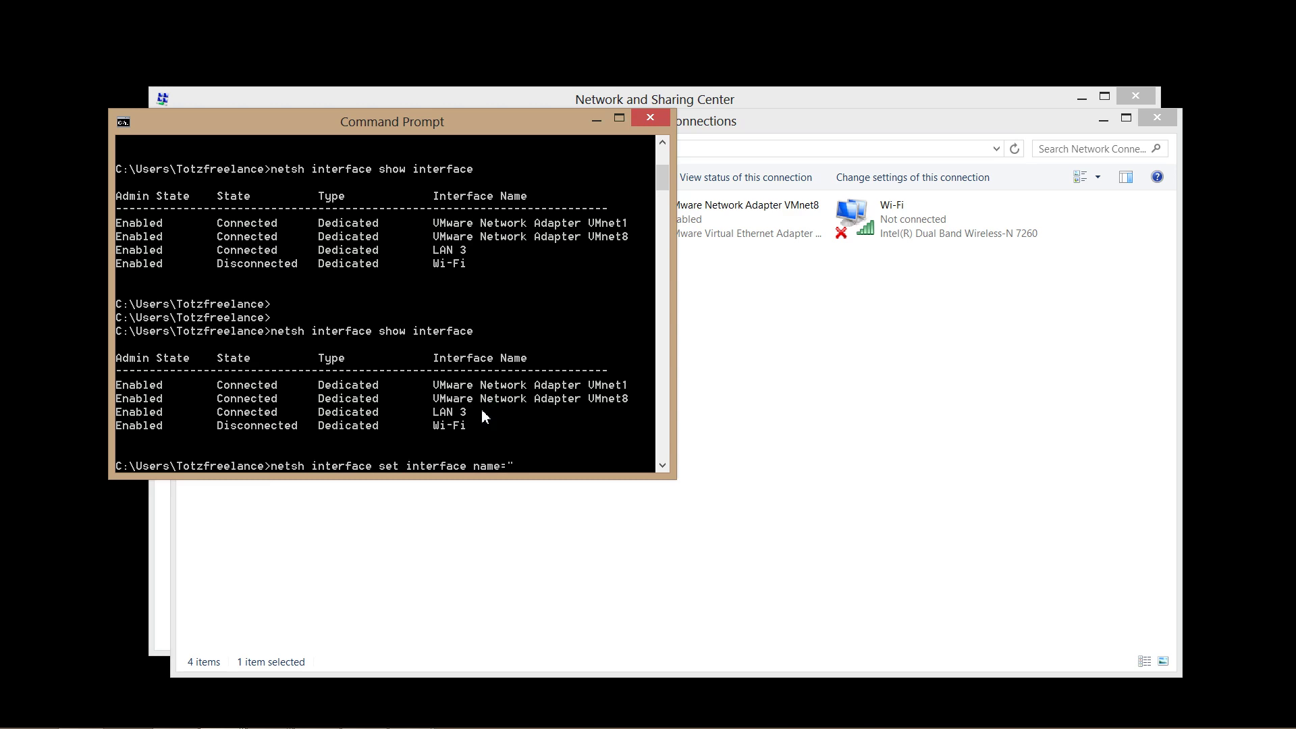
pyautogui.write('LAN')
pyautogui.write(' 3"')
pyautogui.write(' newnam')
pyautogui.write('e=')
pyautogui.write('"Local')
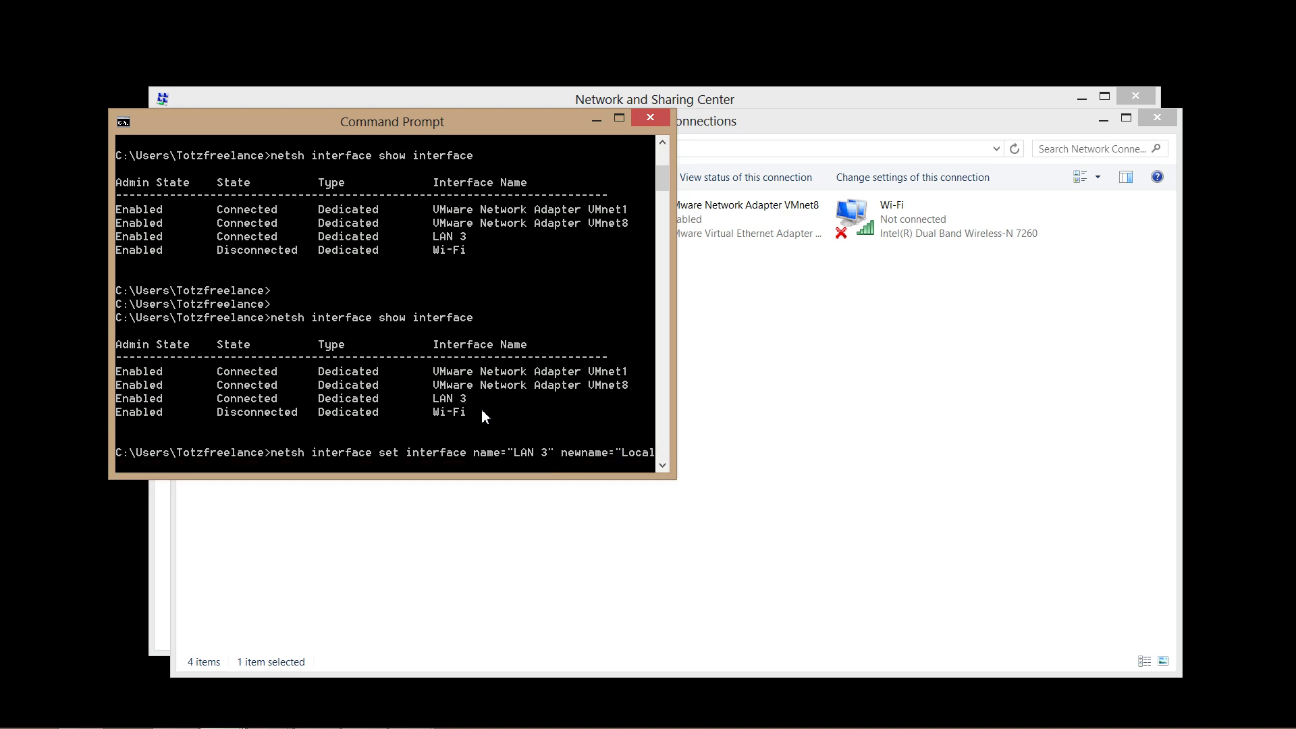
pyautogui.write(' Area Connec')
pyautogui.write('tion 3"')
# Rename the 'LAN 3' interface back to 'Local Area Connection 3' with netsh.
pyautogui.press('Return')
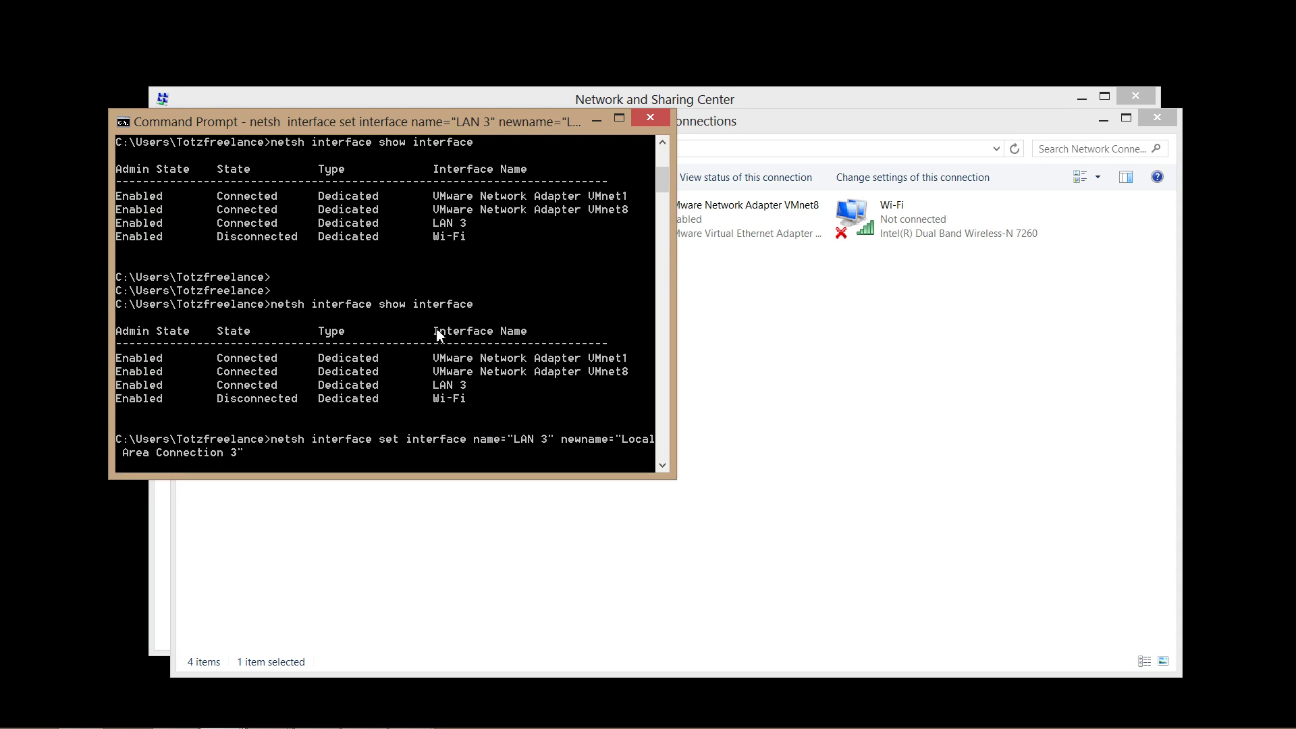
pyautogui.press('super+x')
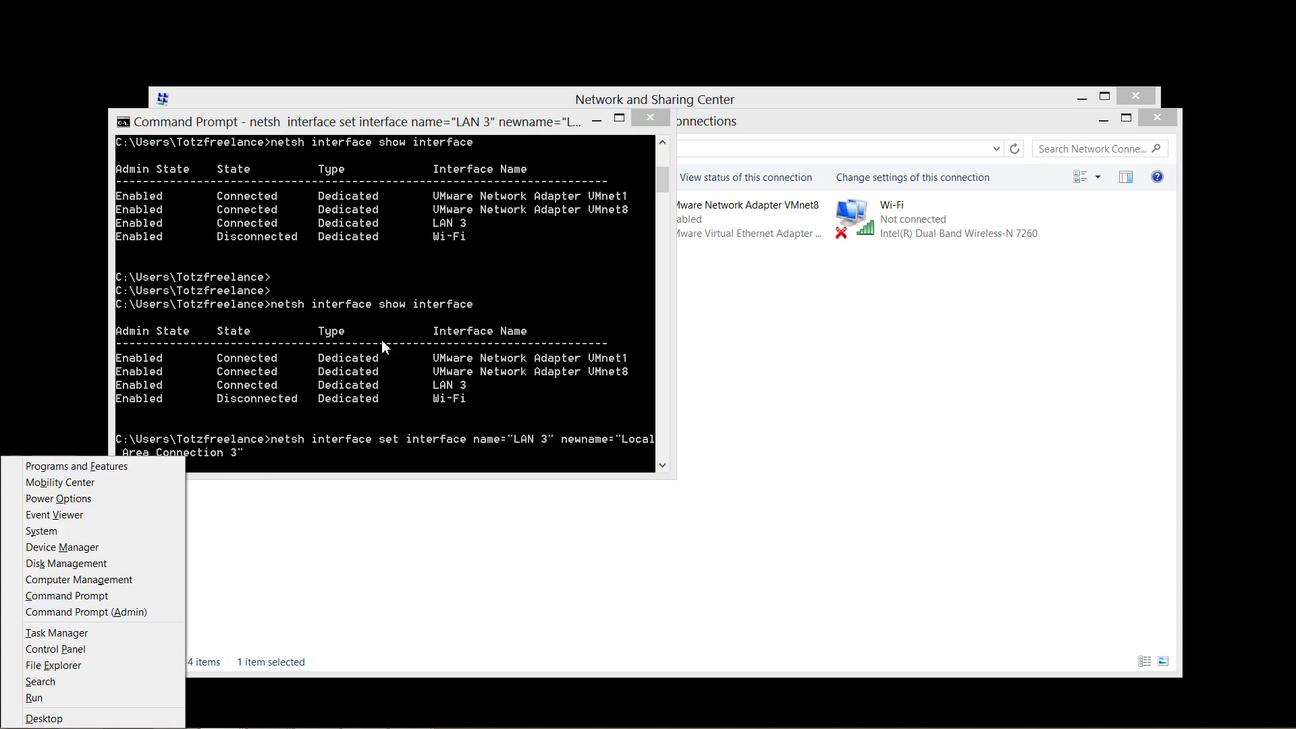
# In a second Command Prompt, list interfaces showing 'Local Area Connection 3' restored.
pyautogui.click(141, 599)
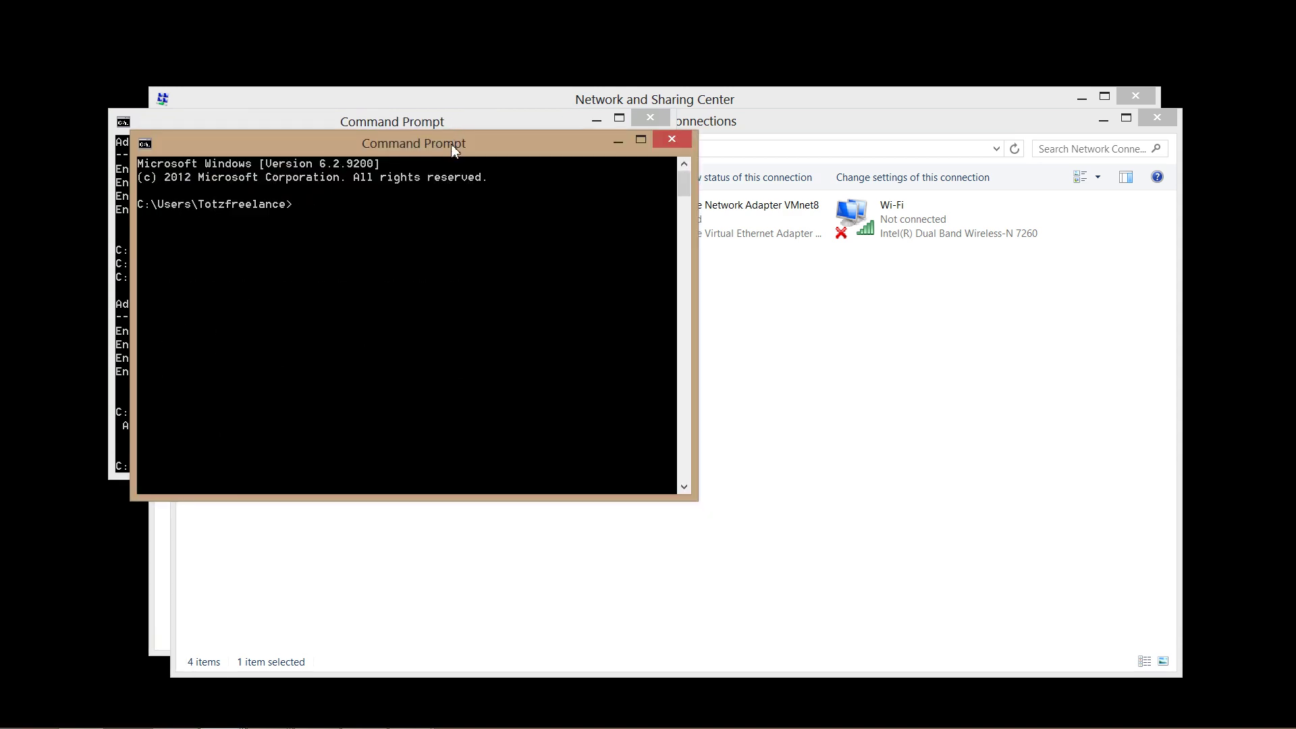
pyautogui.moveTo(451, 144)
pyautogui.mouseDown()
pyautogui.moveTo(985, 245)
pyautogui.moveTo(975, 257)
pyautogui.mouseUp()
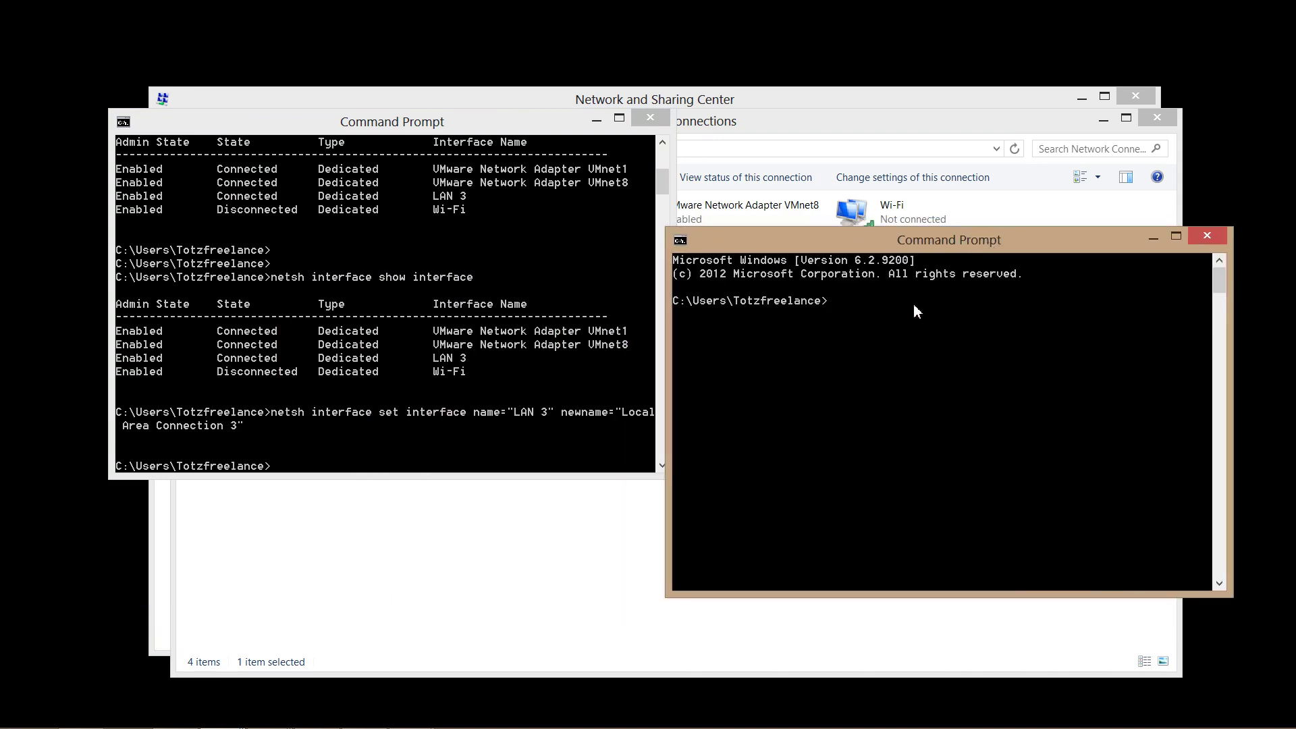
pyautogui.write('net')
pyautogui.write('sh interface sho')
pyautogui.write('w interface show interfa')
pyautogui.press('Return')
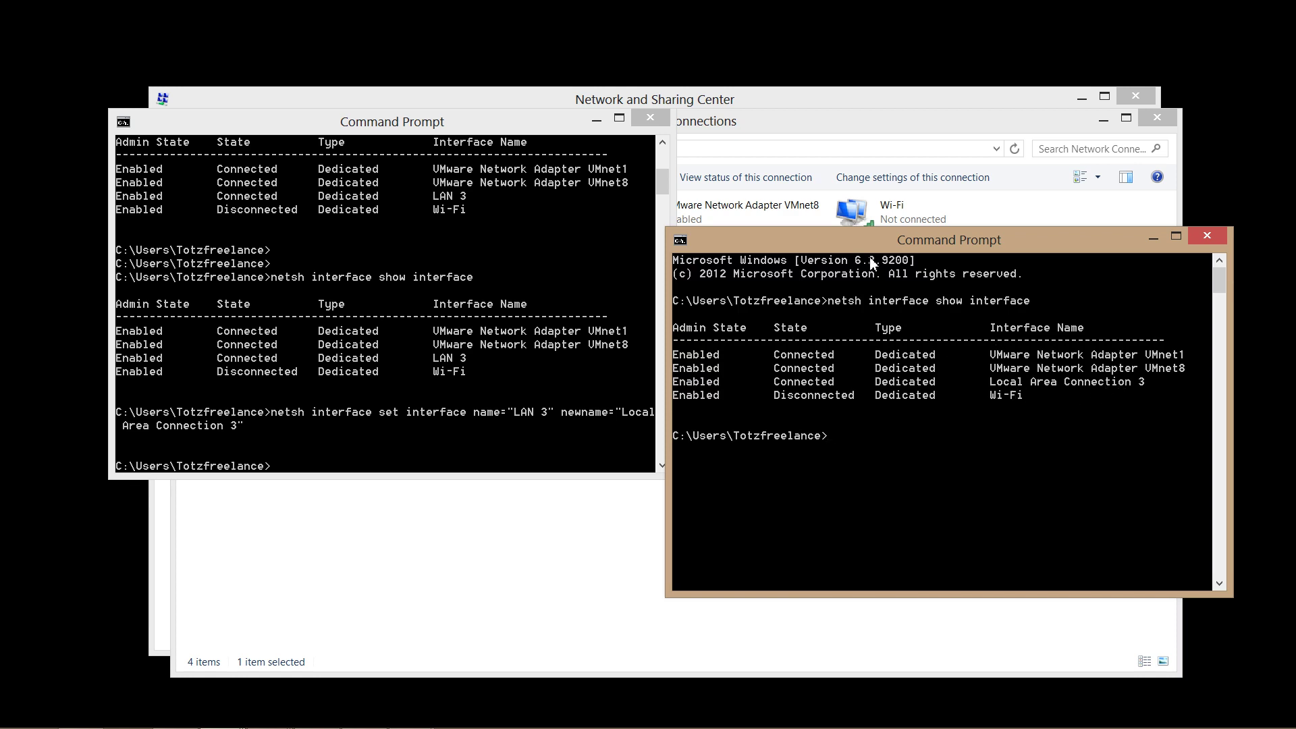
pyautogui.click(621, 526)
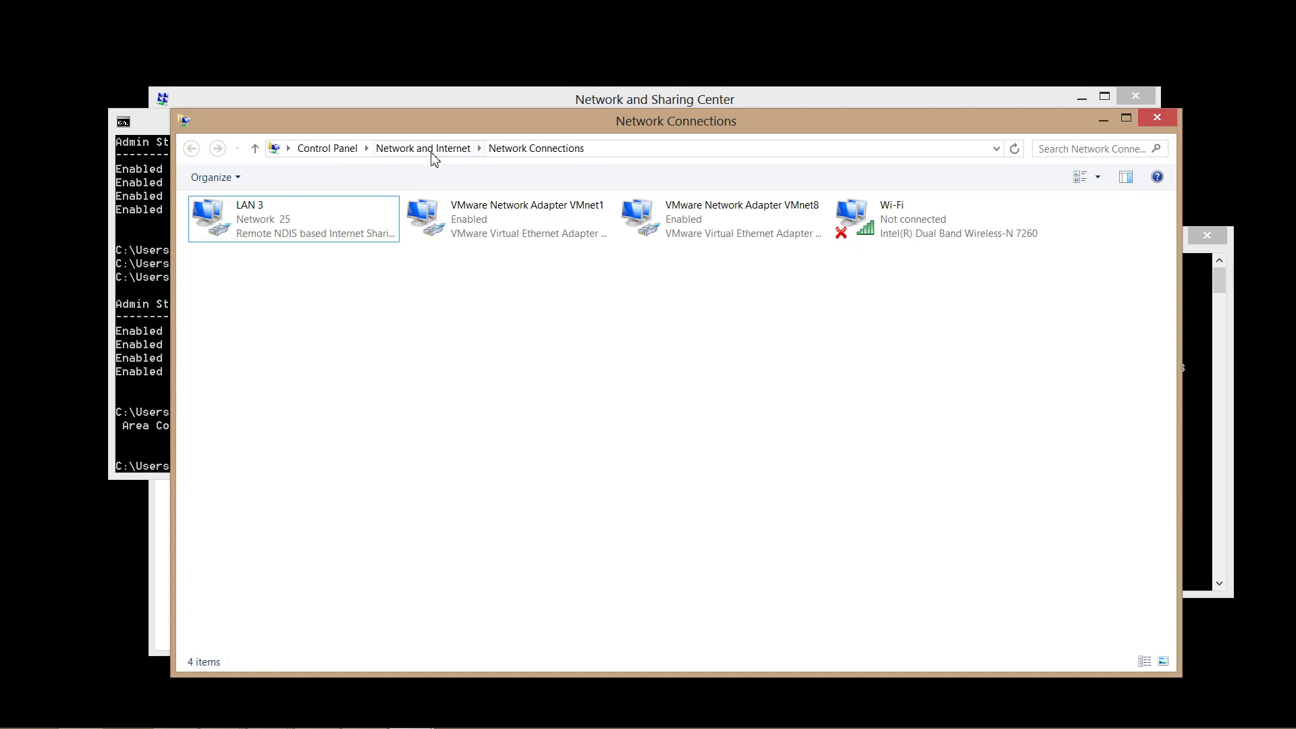
# Refresh Network Connections through Network and Internet, then bring back the first console.
pyautogui.click(608, 147)
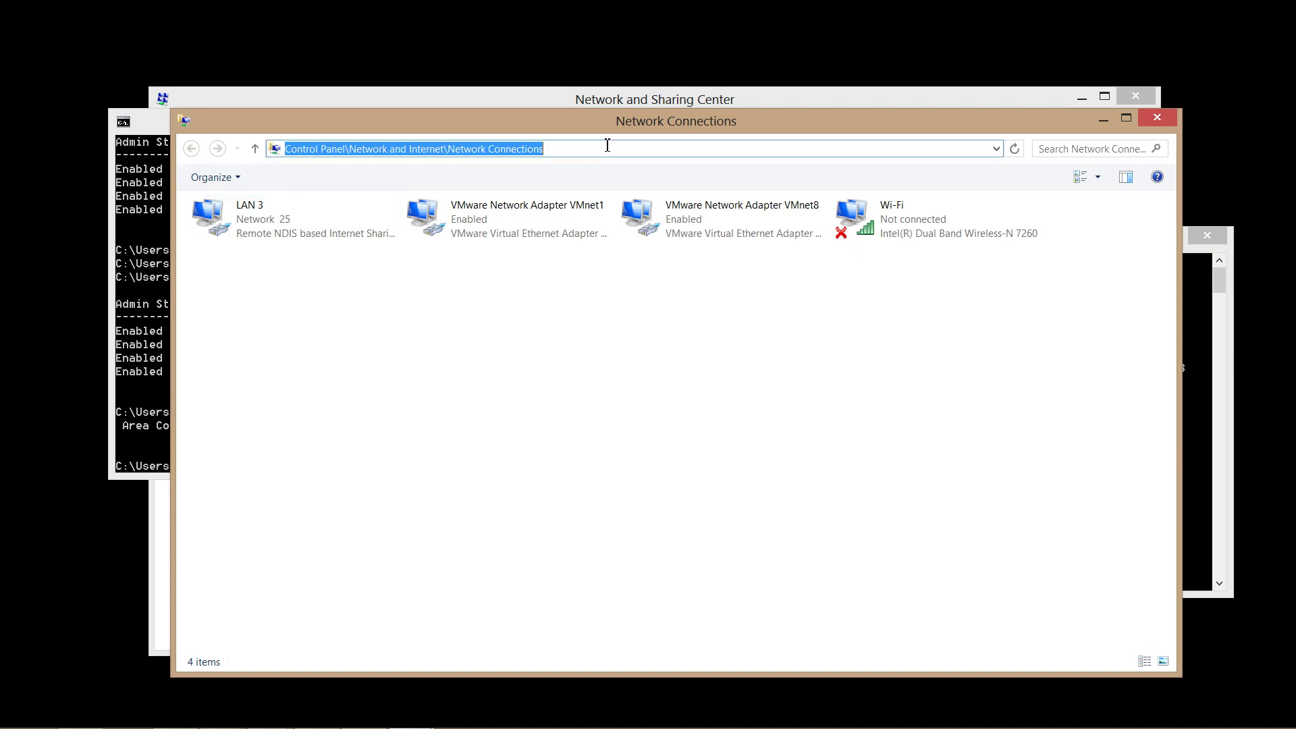
pyautogui.click(255, 150)
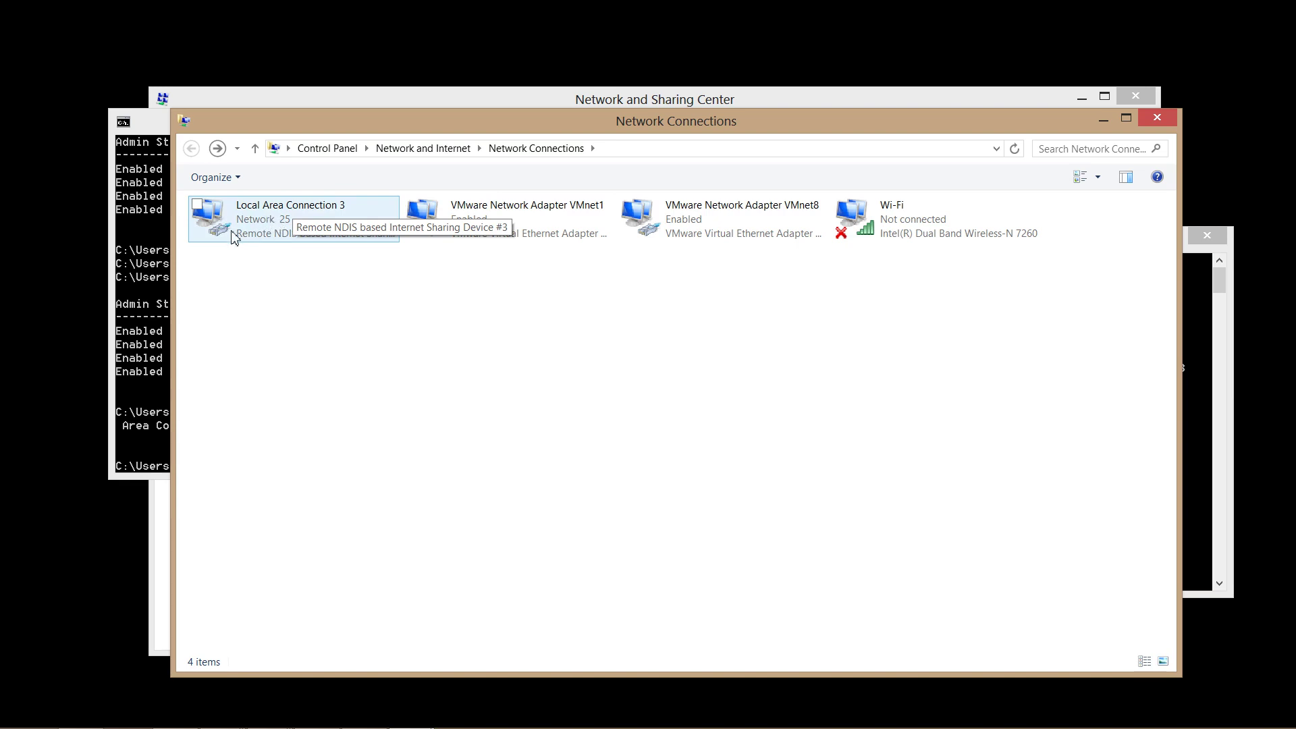
pyautogui.click(160, 420)
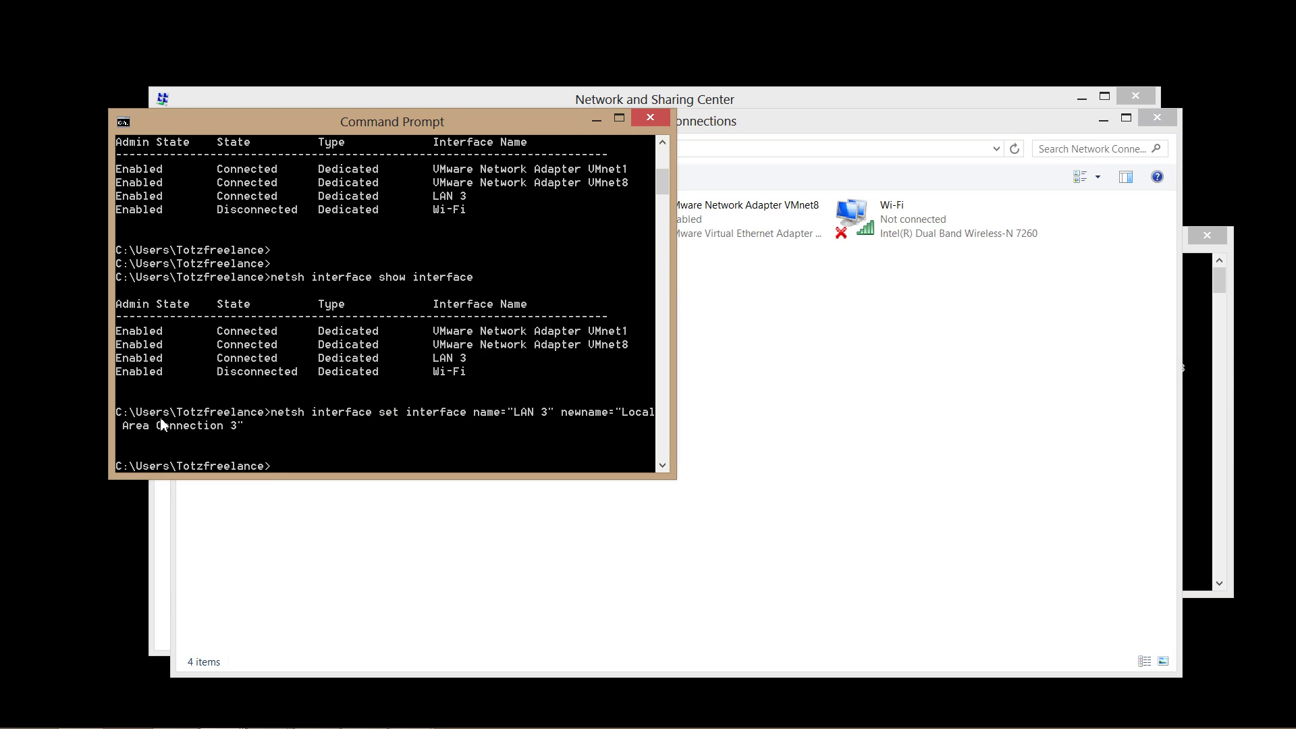